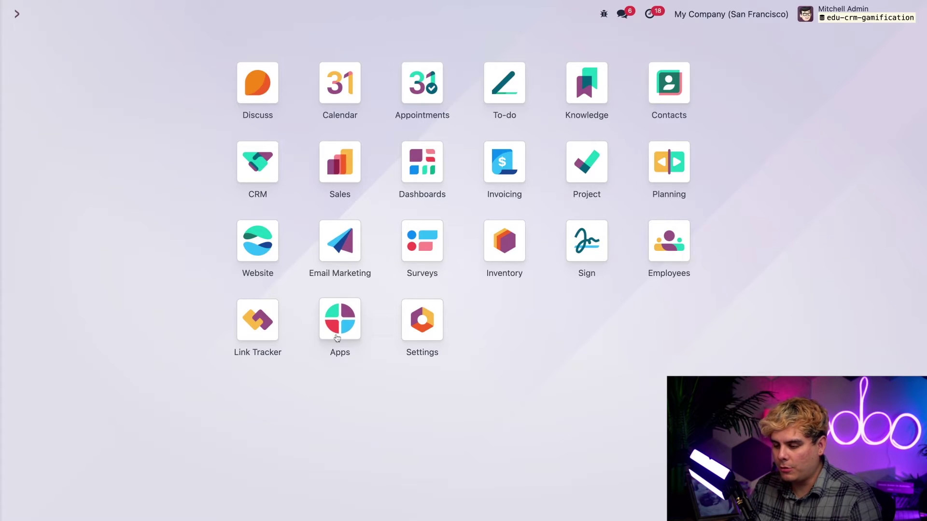
Search the Apps catalogue for 'gamification' modules
left_click(339, 333)
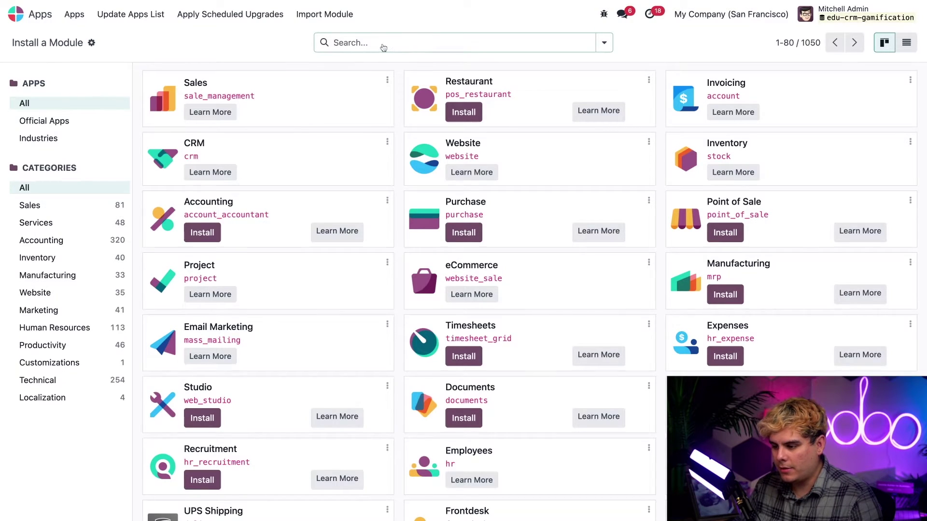
type("gamification")
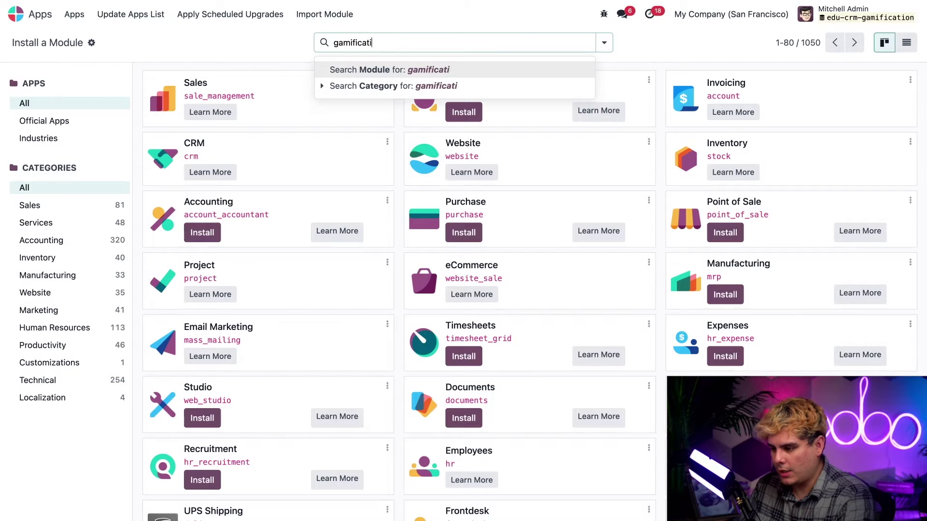
key("Return")
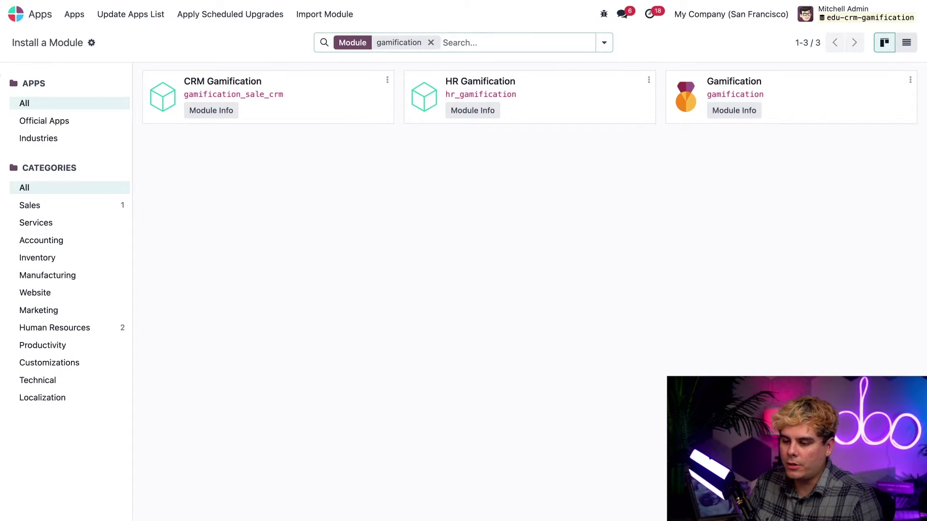
Go to Settings and open the Gamification Tools > Goal Definitions list
left_click(15, 14)
left_click(416, 322)
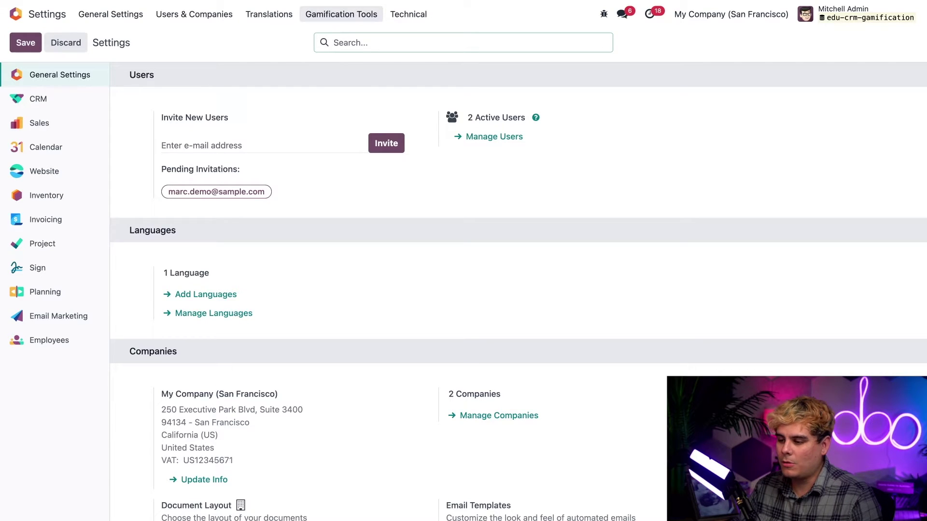
left_click(341, 14)
left_click(346, 77)
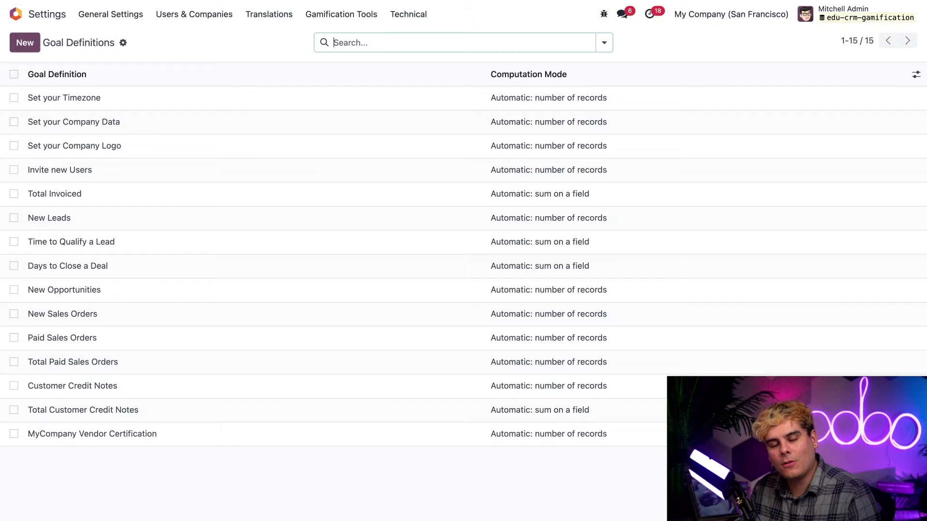
Switch Total Paid Sales Orders to 'Automatic: sum on a field' computation and save it
left_click(102, 362)
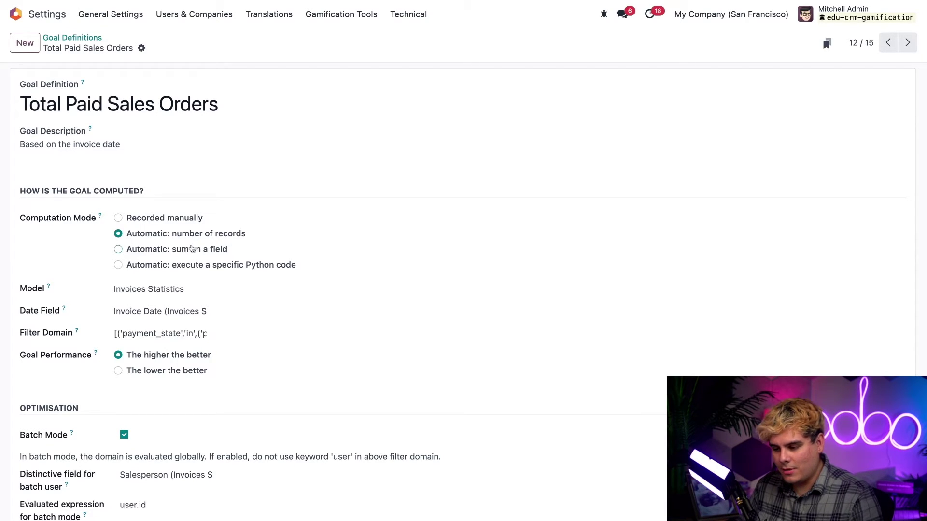
left_click(174, 253)
key("alt+s")
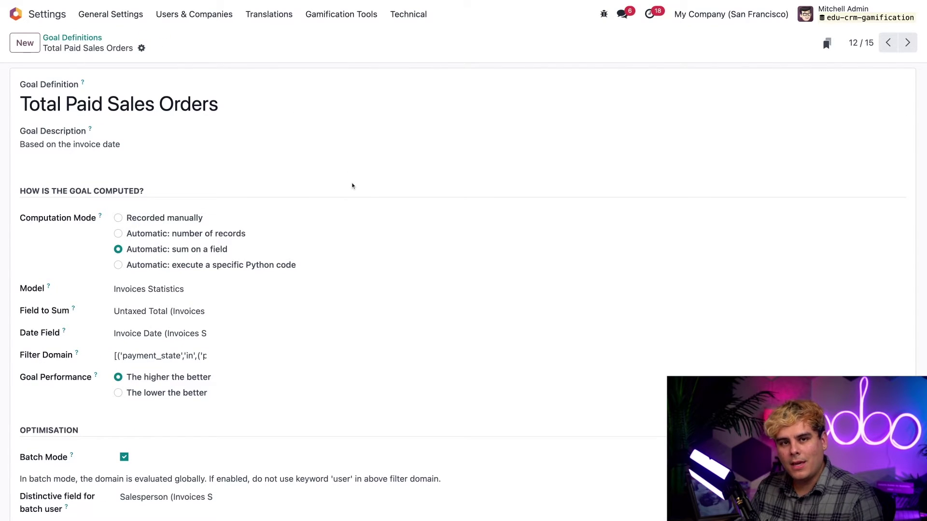
scroll(339, 311, "down", 5)
scroll(339, 311, "up", 5)
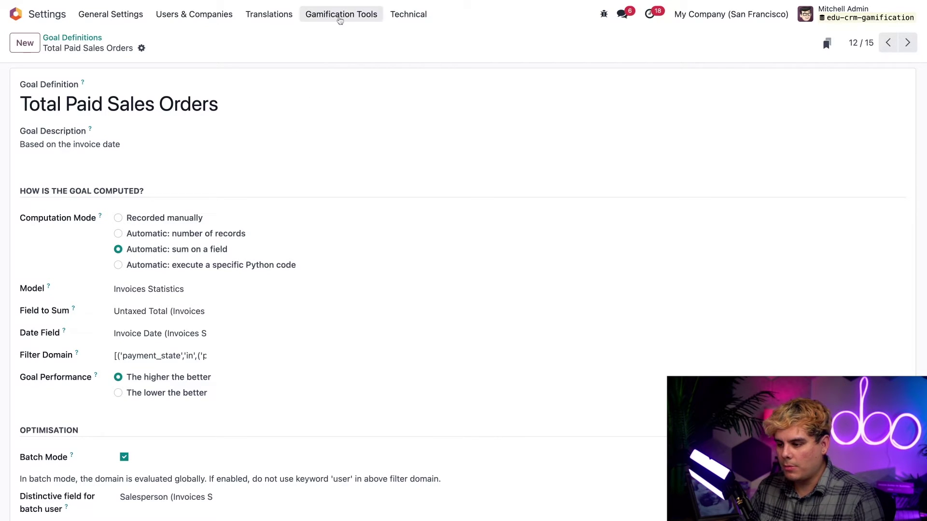
Create a new challenge in Challenges and name it 'Monthly Paid SOs.'
left_click(340, 20)
left_click(332, 38)
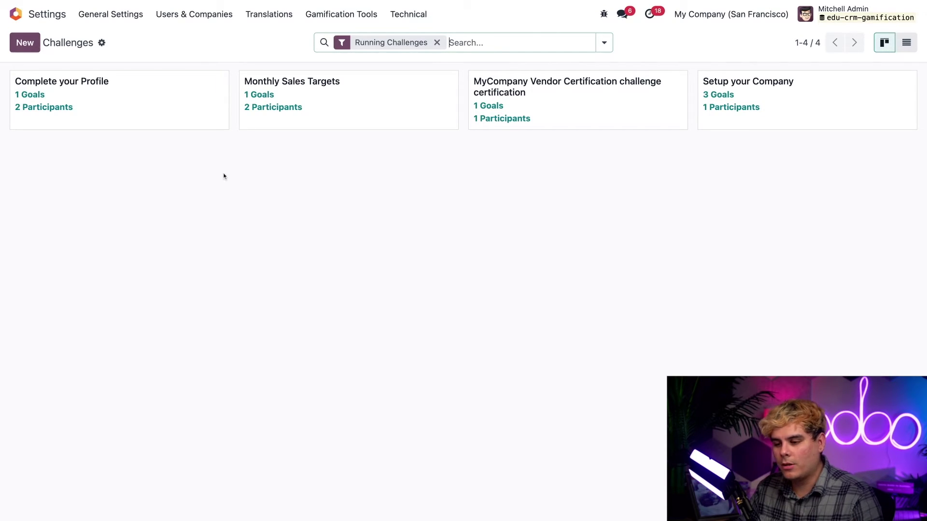
left_click(26, 43)
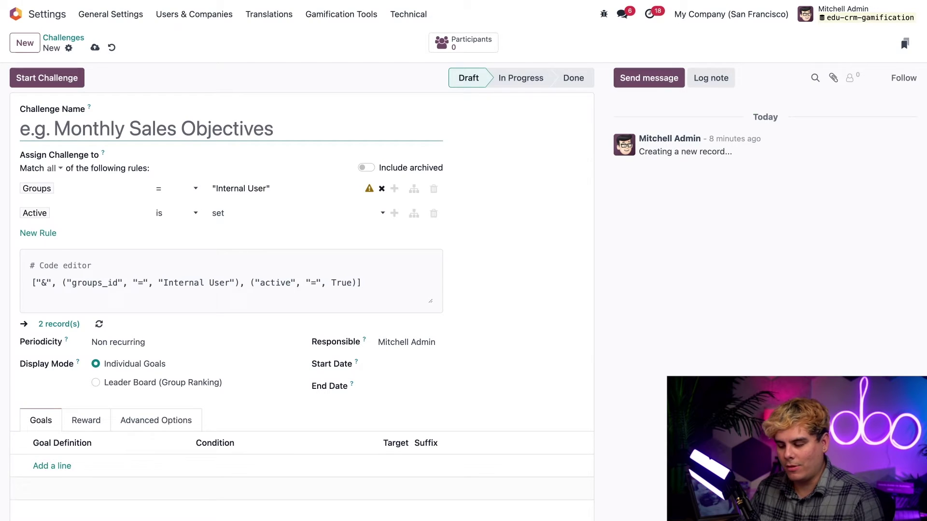
type("Monthly Paid SOs.")
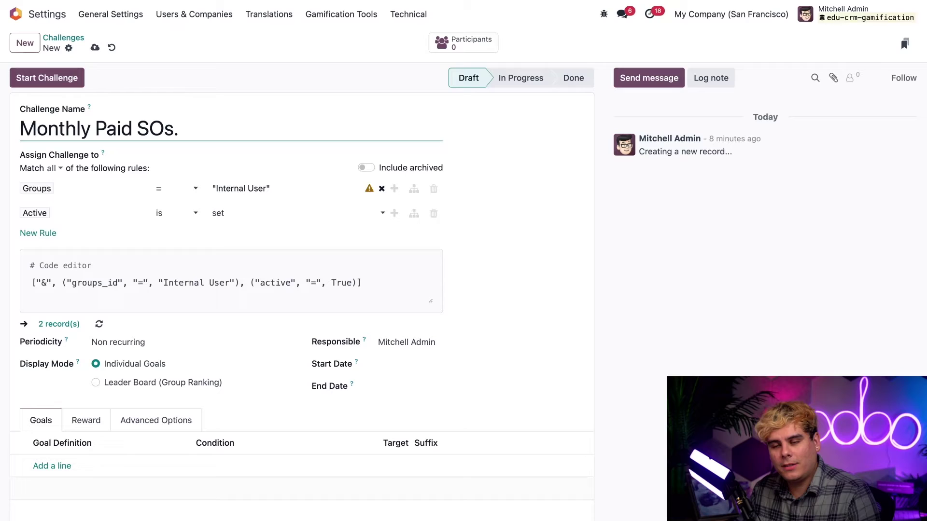
Remove the default Groups and Active rules and add a Sales Team Members rule
left_click(433, 189)
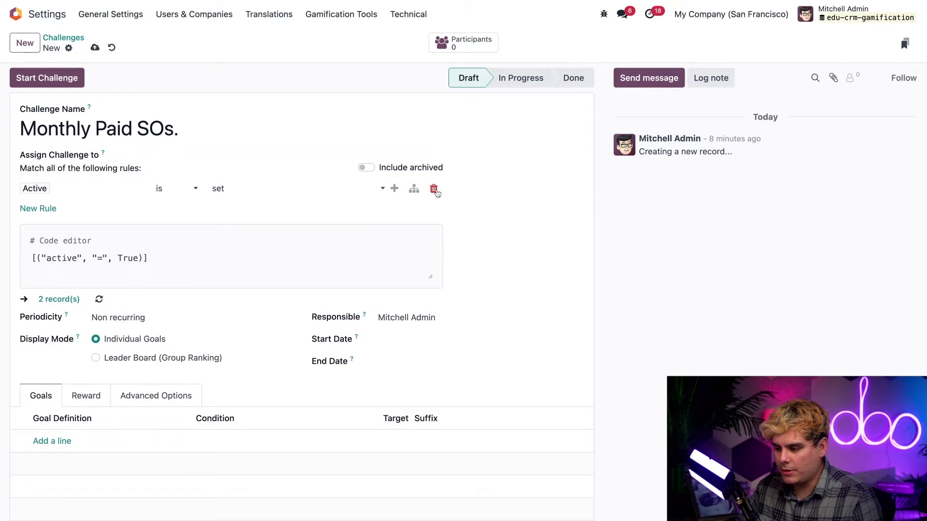
left_click(433, 189)
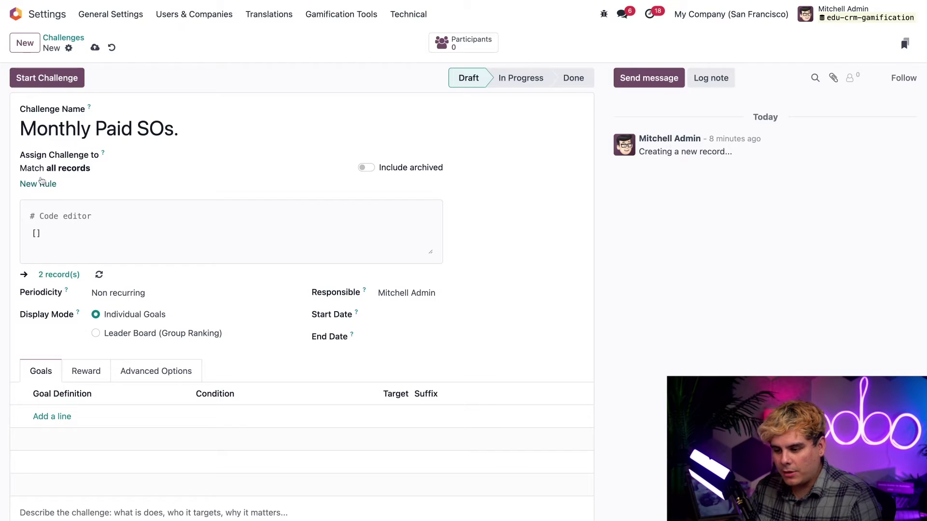
left_click(34, 185)
left_click(60, 192)
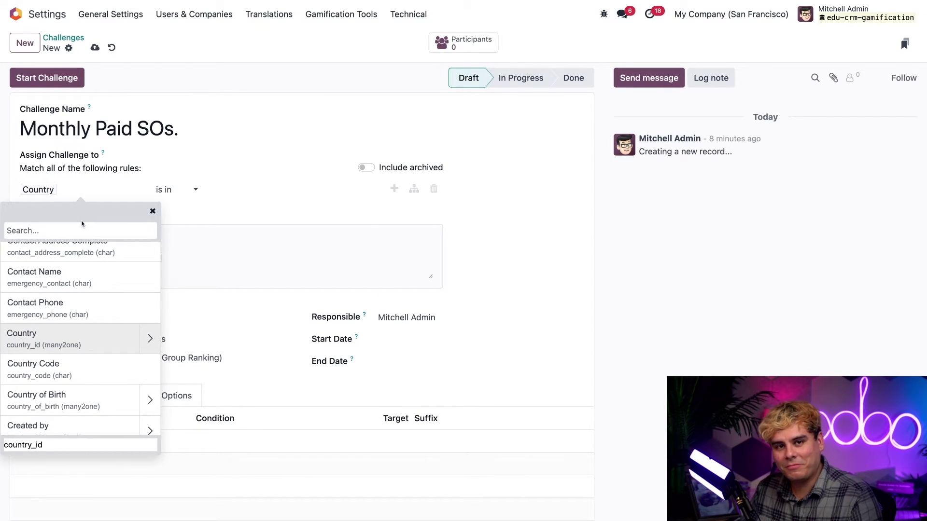
type("sales tea")
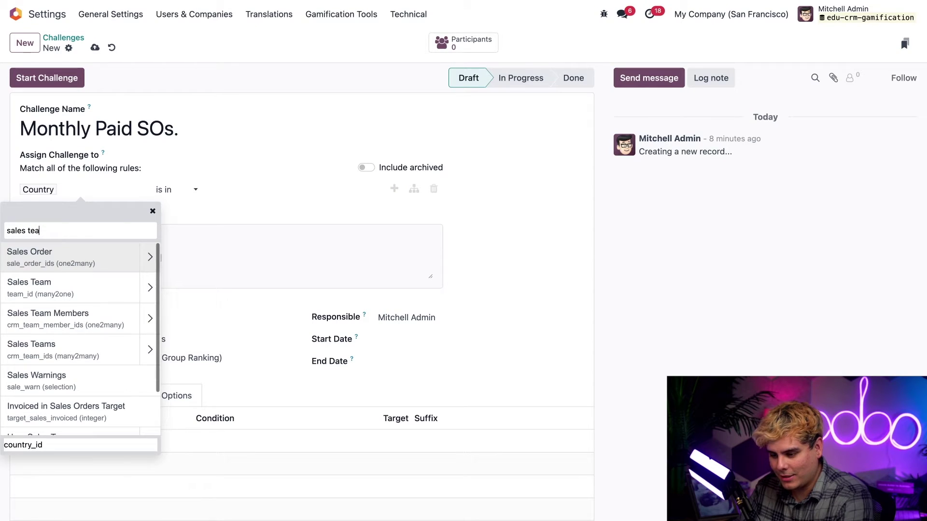
type("m")
left_click(97, 289)
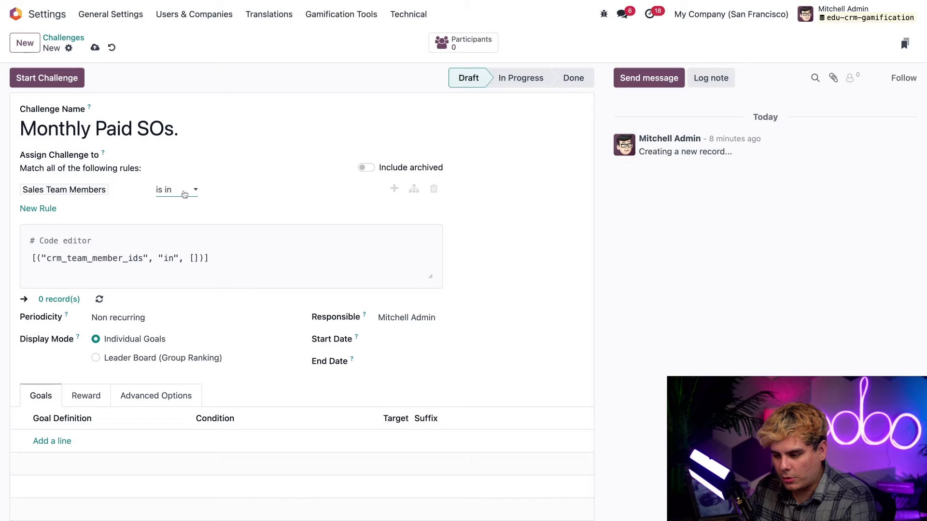
Make the rule 'contains' a salesperson's name and check its 1 matched record
left_click(185, 194)
left_click(221, 191)
type("m")
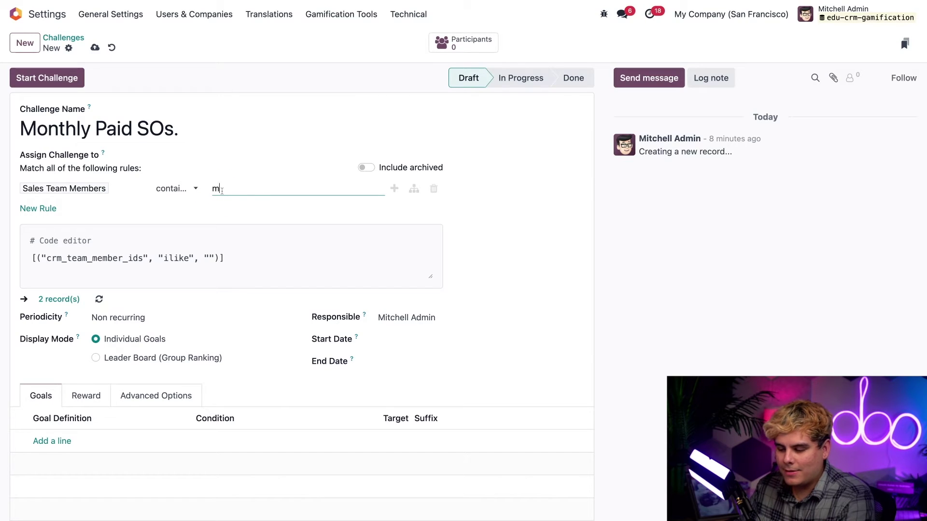
type("arc")
left_click(528, 225)
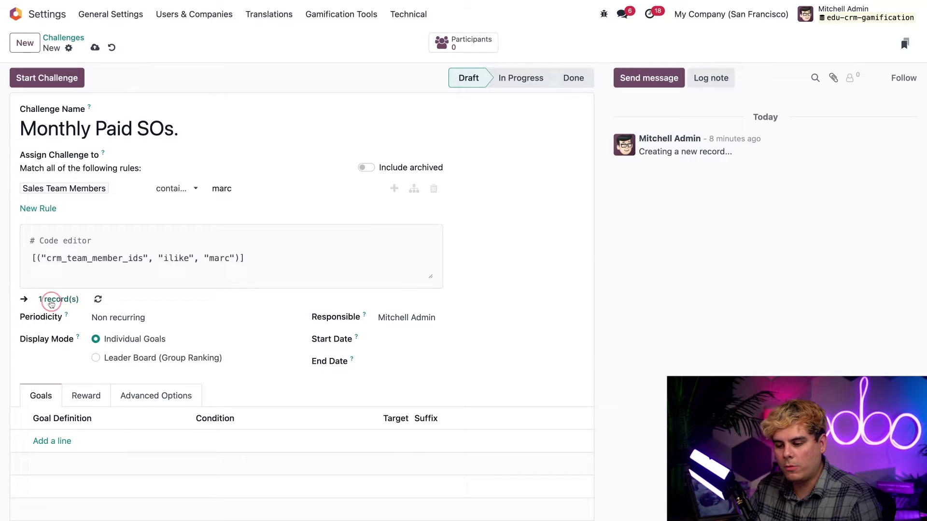
left_click(52, 300)
left_click(195, 352)
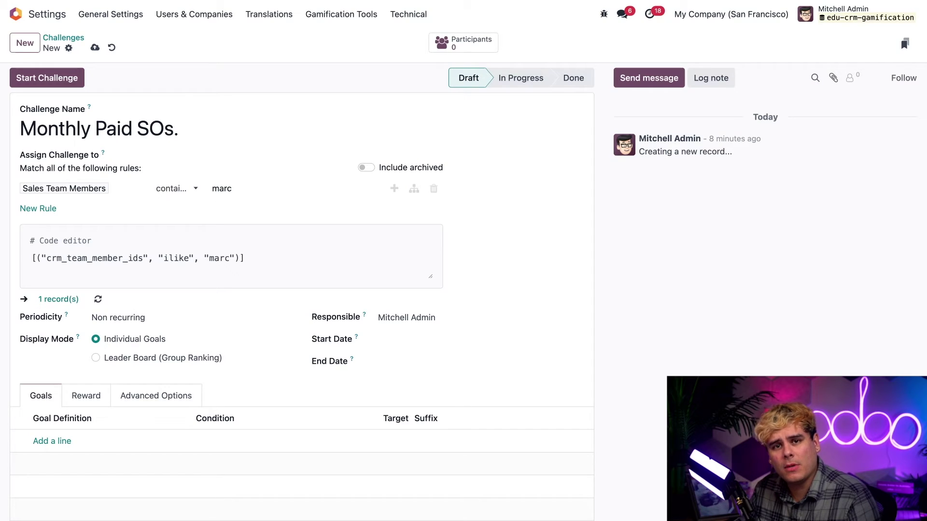
Change the rule to Sales Teams contains 'us' and verify its 2 matched records
left_click(121, 191)
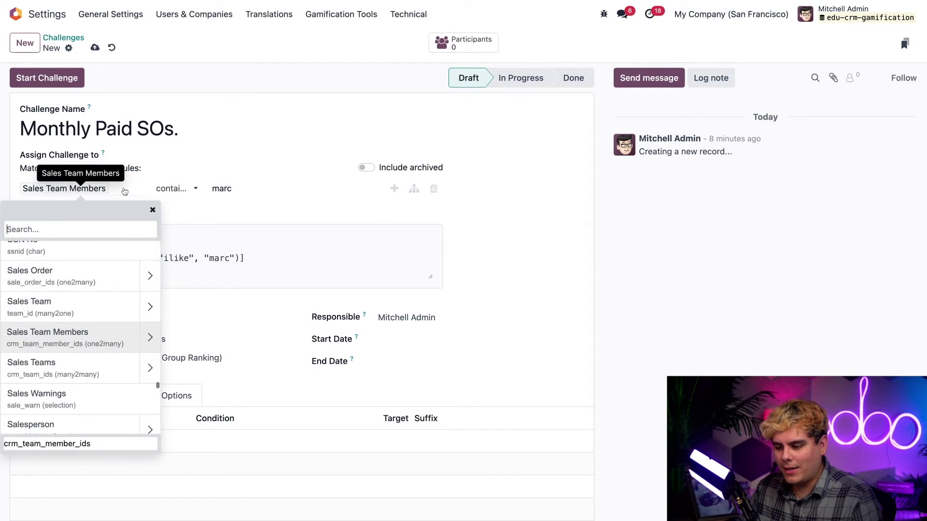
left_click(71, 370)
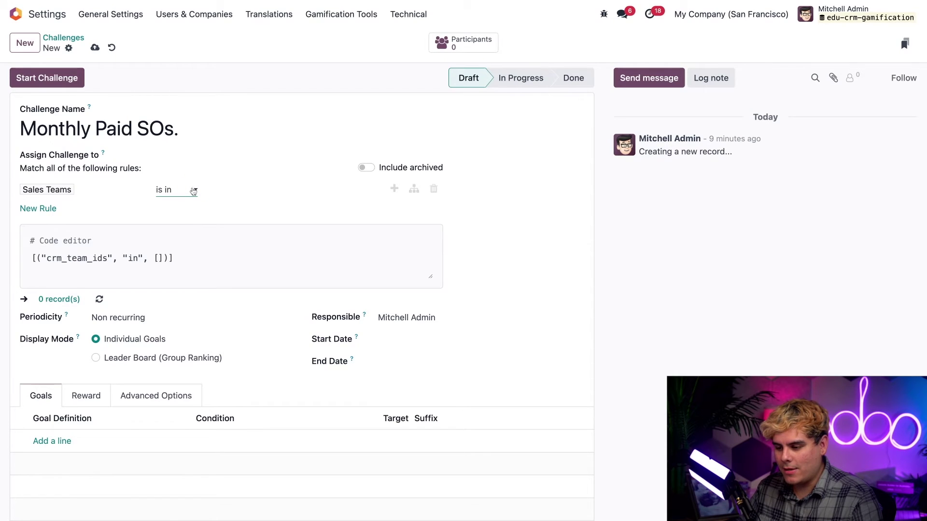
left_click(193, 191)
left_click(244, 190)
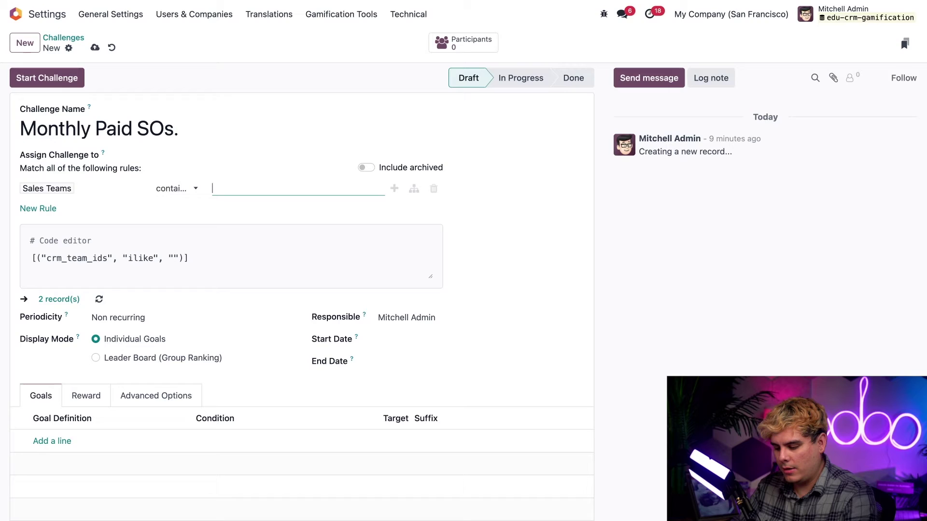
type("us")
left_click(536, 213)
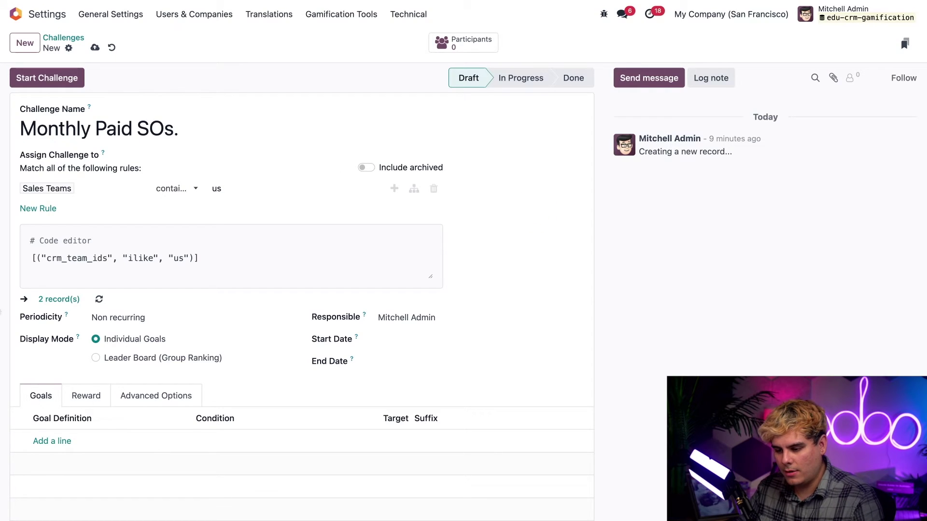
left_click(42, 299)
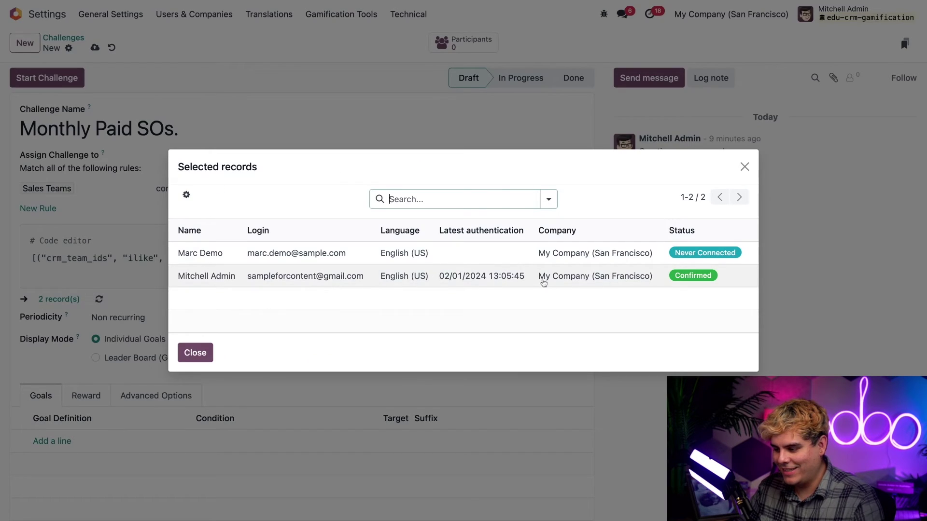
left_click(205, 354)
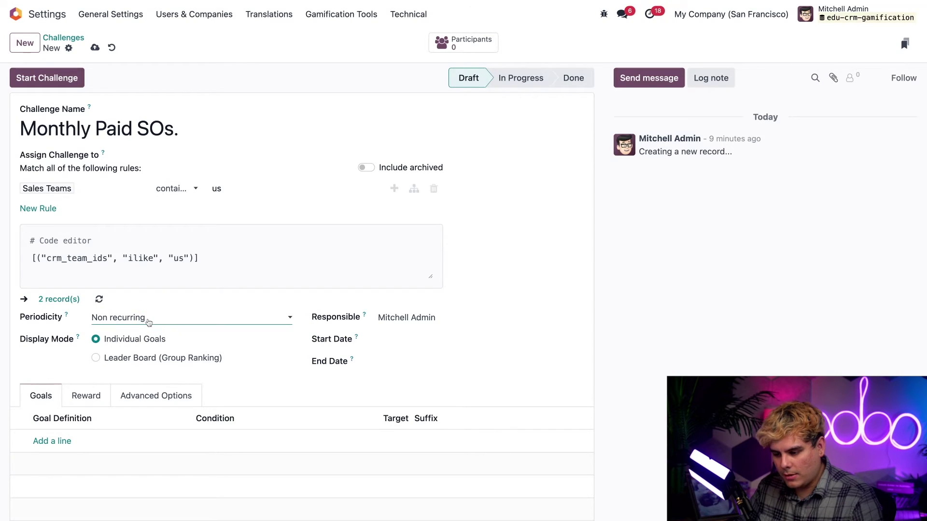
Set Monthly periodicity with start date 02/01/2024 and end date 02/29/2024
left_click(149, 322)
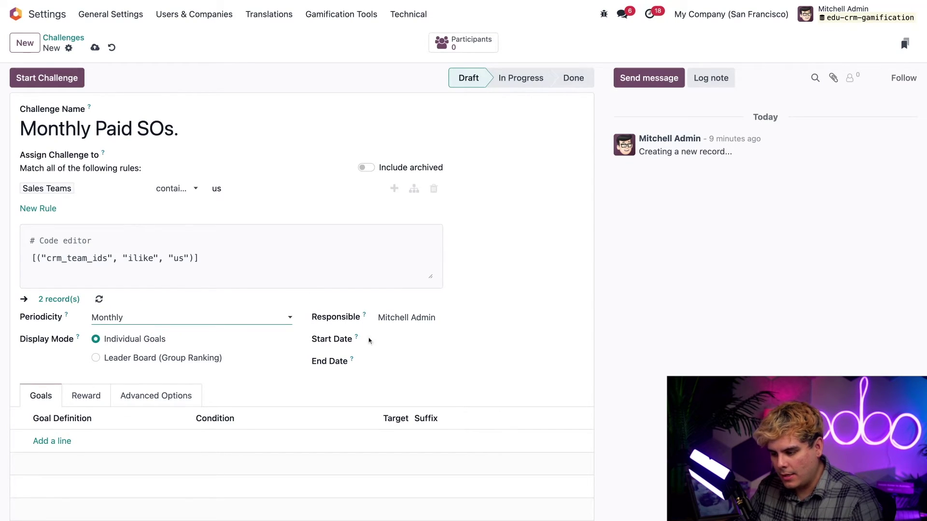
left_click(389, 343)
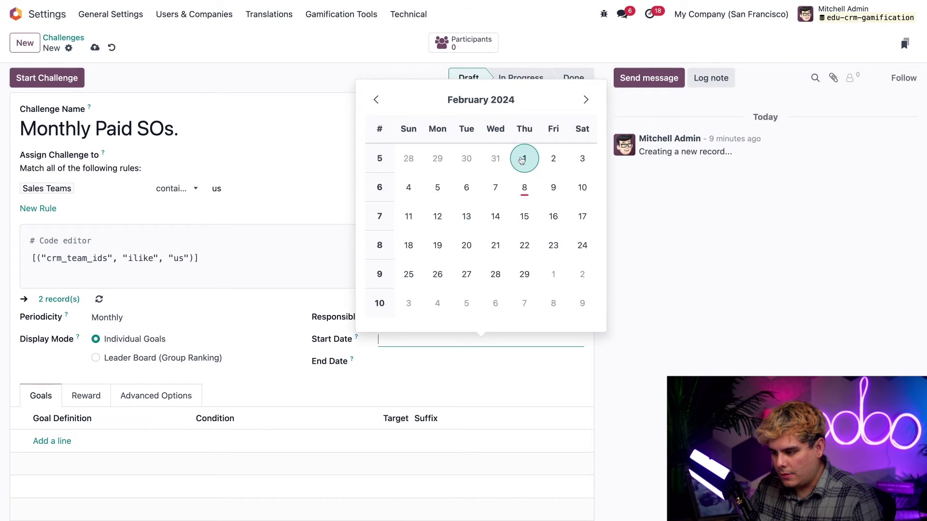
left_click(521, 160)
left_click(404, 363)
left_click(522, 307)
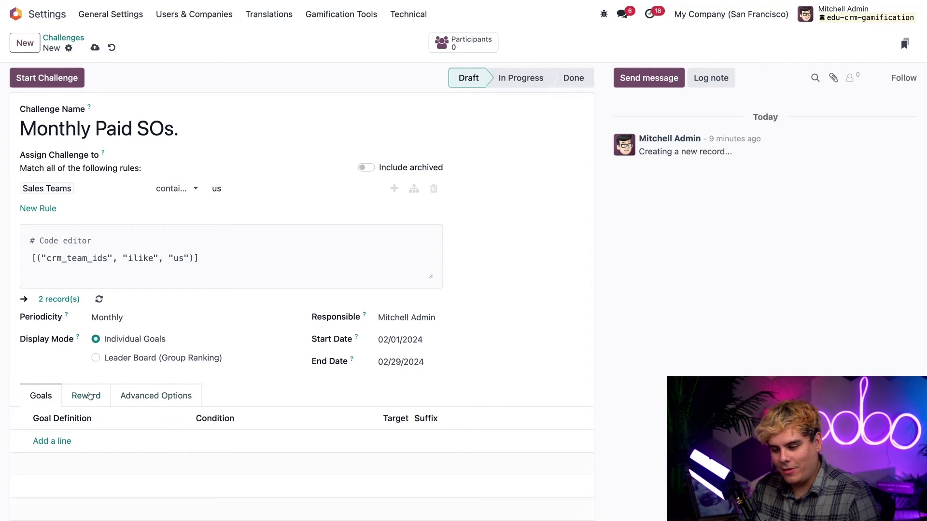
Add a Total Paid Sales Orders goal line with a target of 20000
scroll(54, 415, "down", 2)
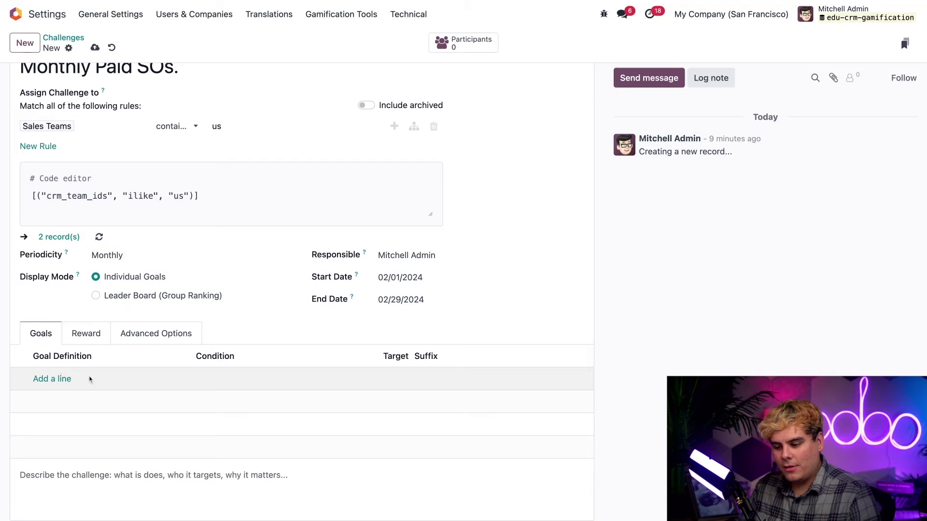
left_click(64, 380)
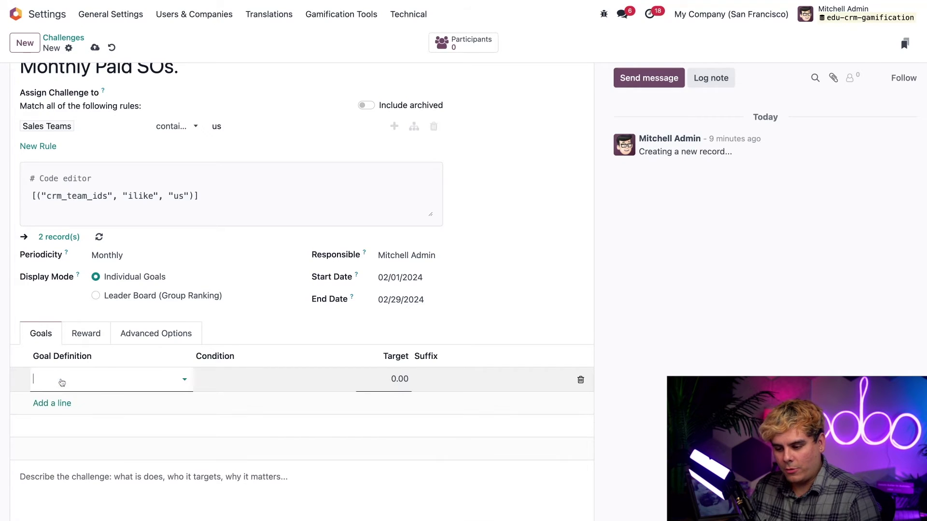
left_click(87, 380)
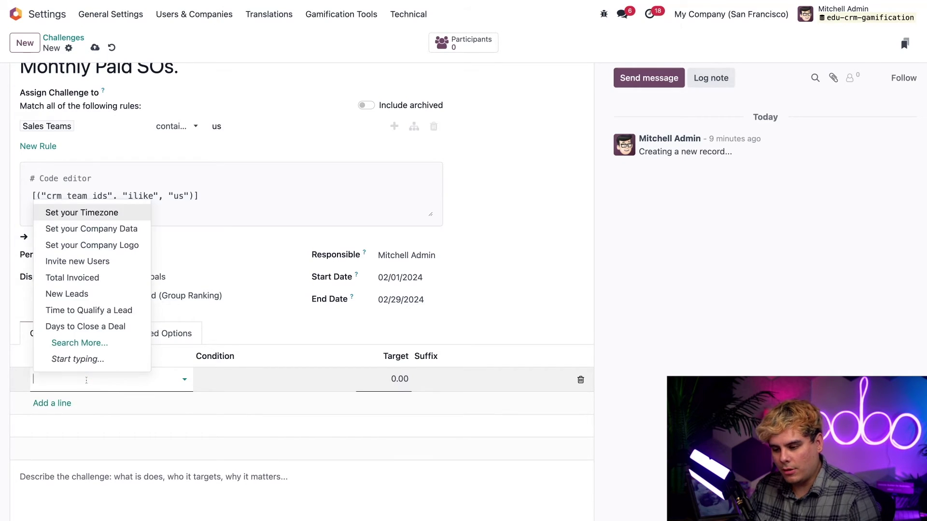
type("to")
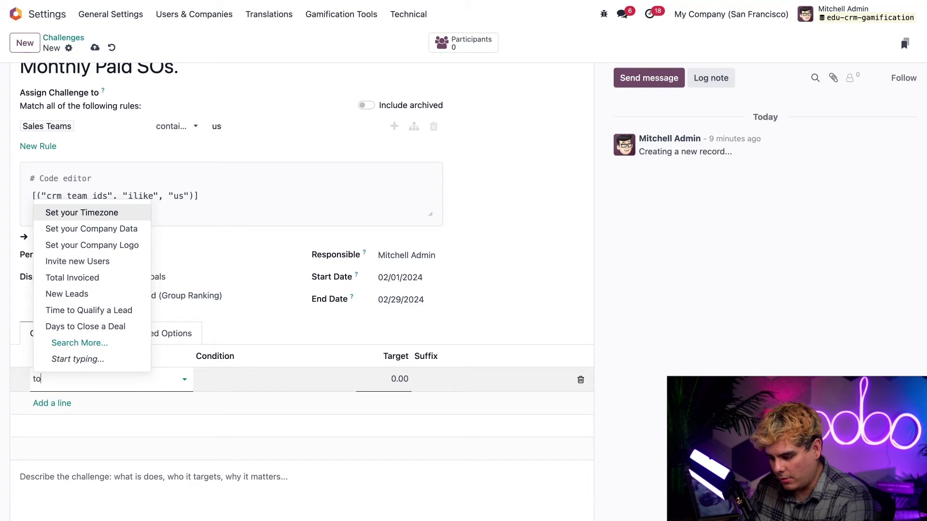
type("tal pa")
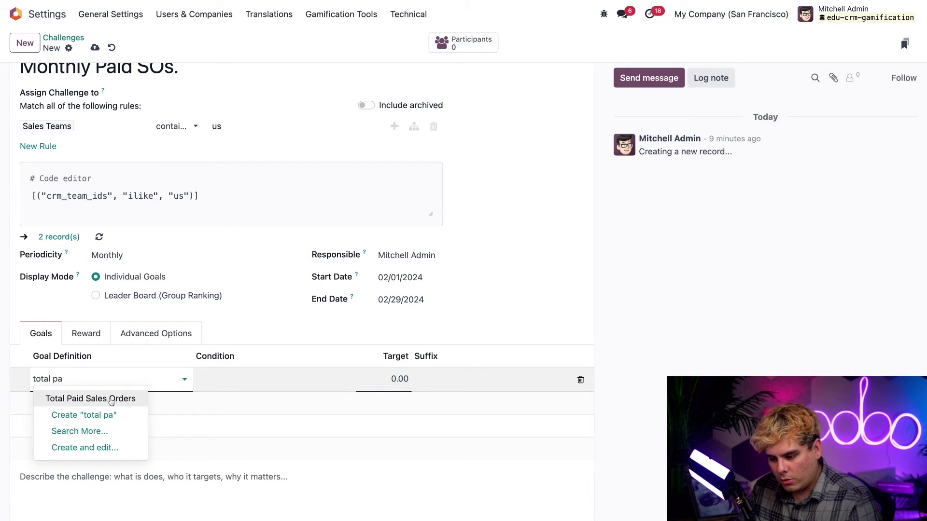
left_click(109, 399)
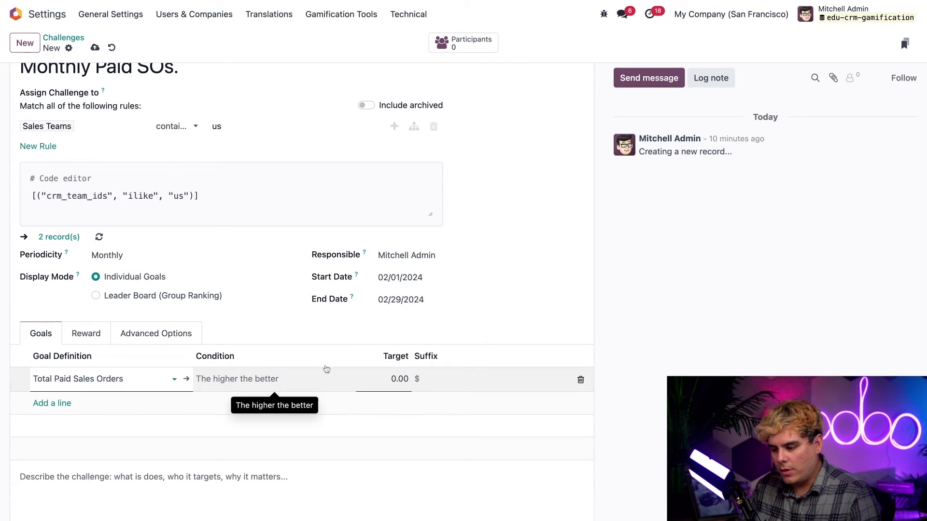
left_click(396, 382)
type("20000")
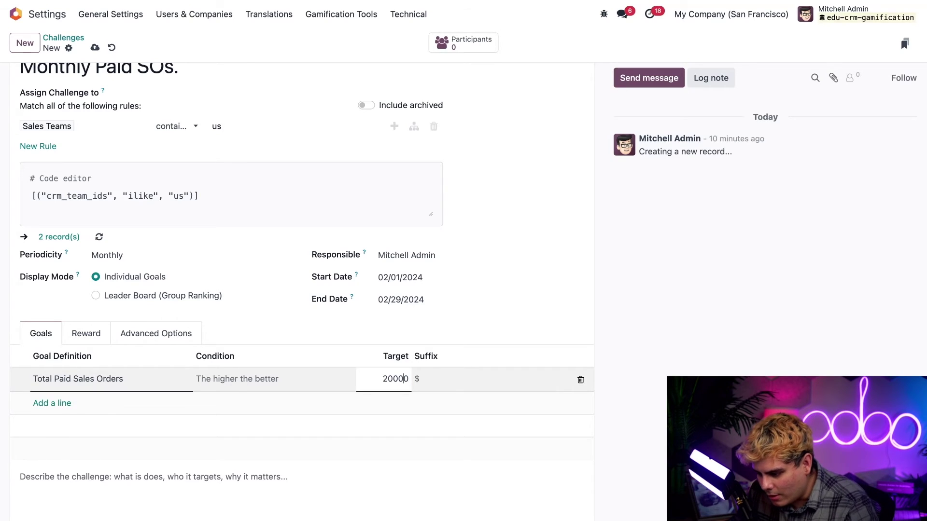
left_click(394, 379)
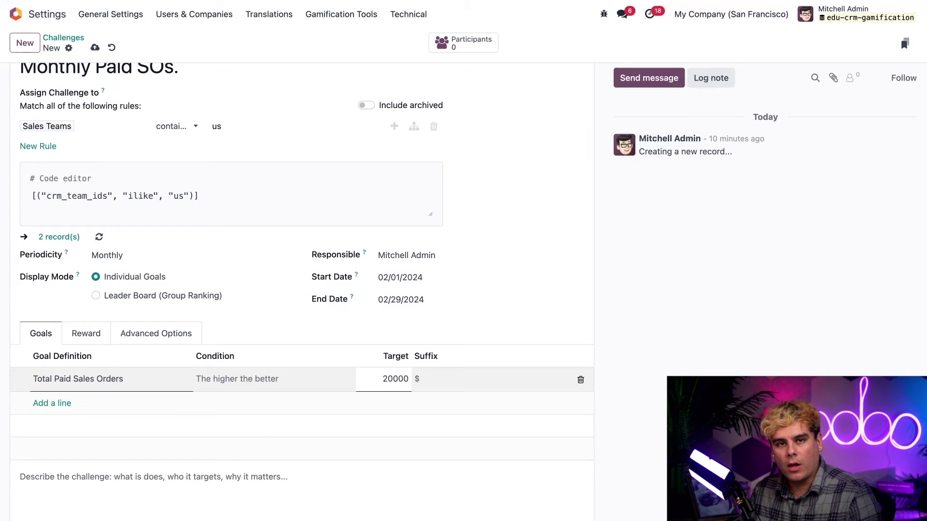
left_click(455, 333)
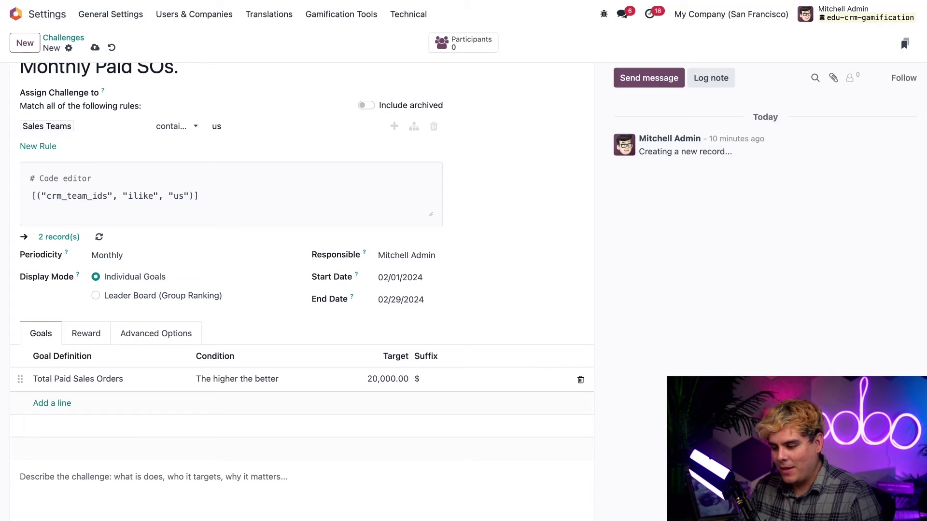
In the Reward tab, list the badges available for every succeeding user
left_click(89, 334)
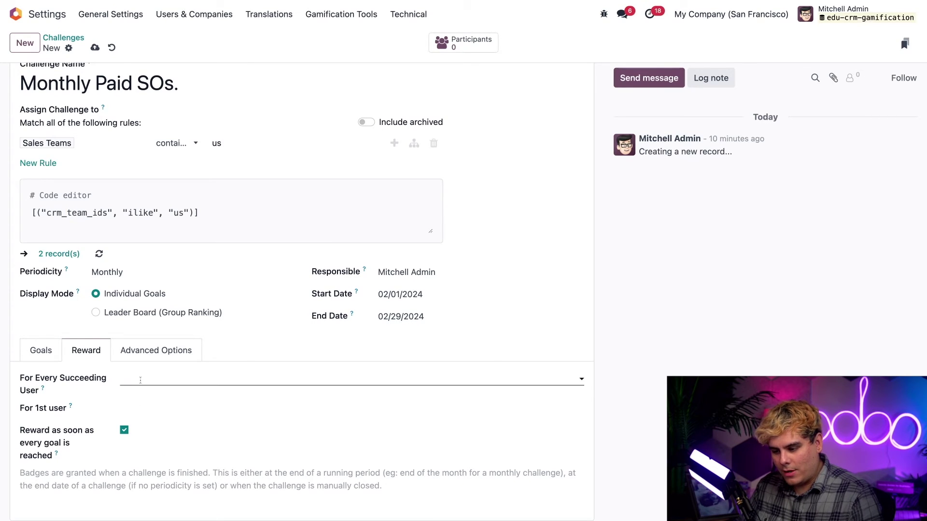
left_click(142, 381)
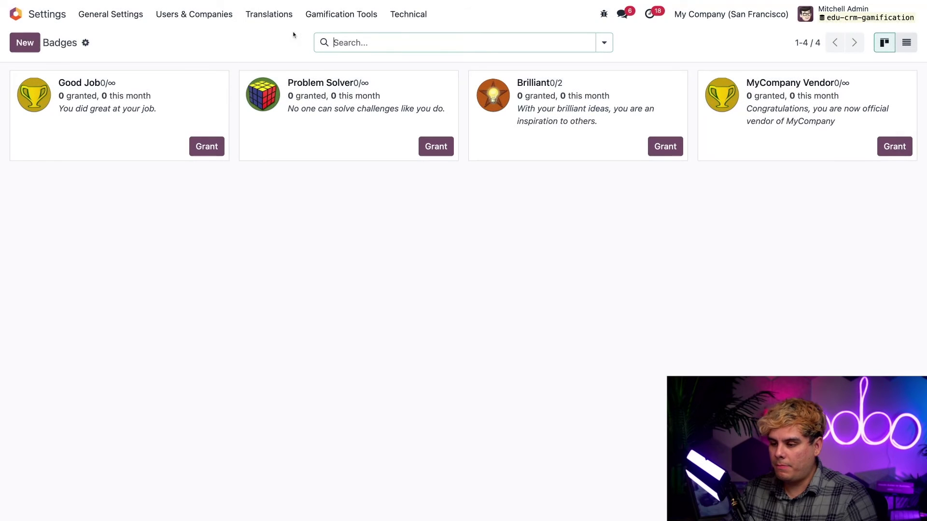
Open the Good Job badge from the Badges list to review its details
left_click(335, 19)
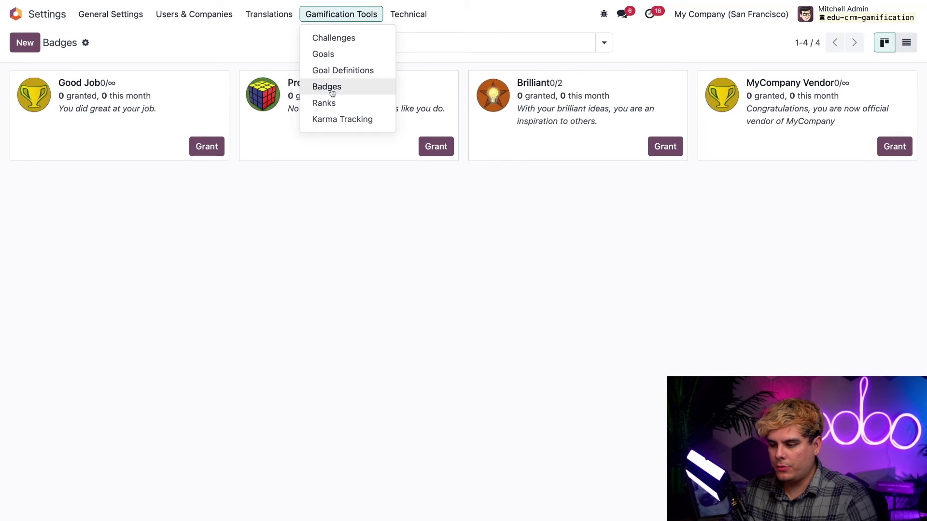
left_click(237, 46)
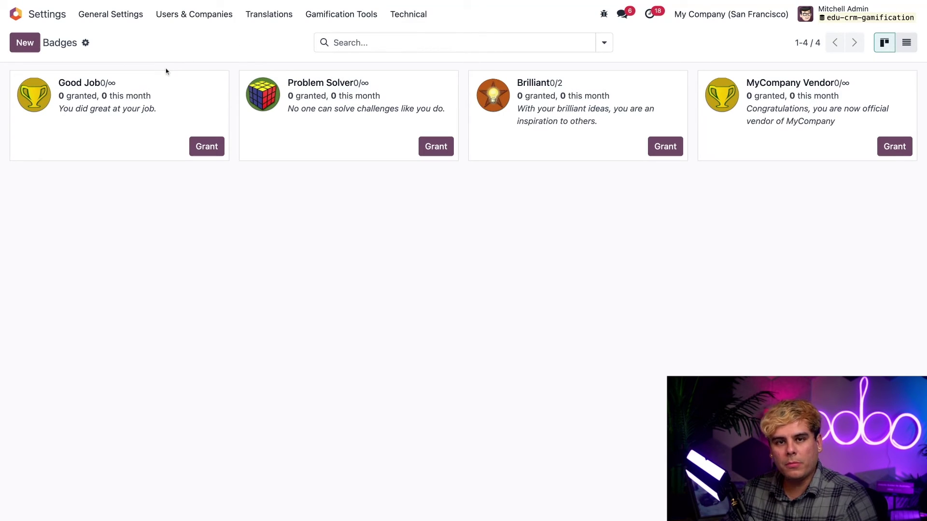
left_click(152, 120)
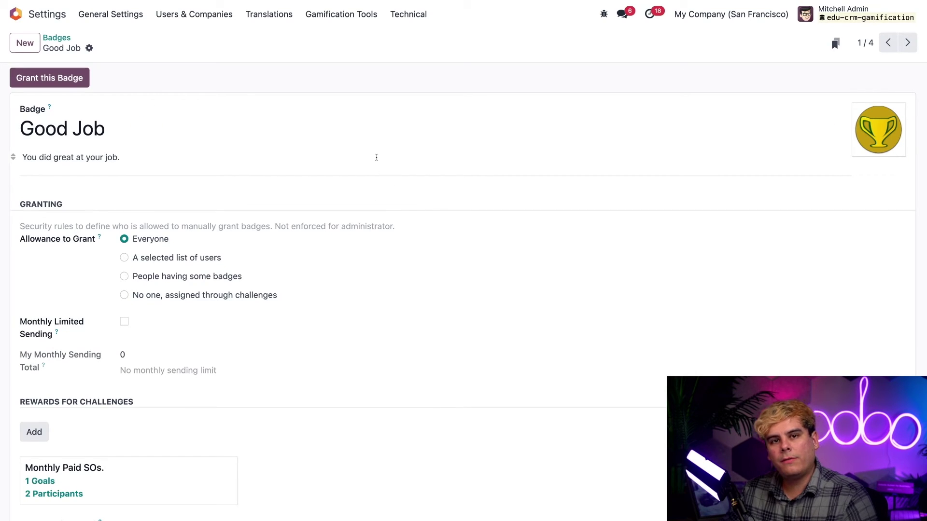
mouse_move(879, 121)
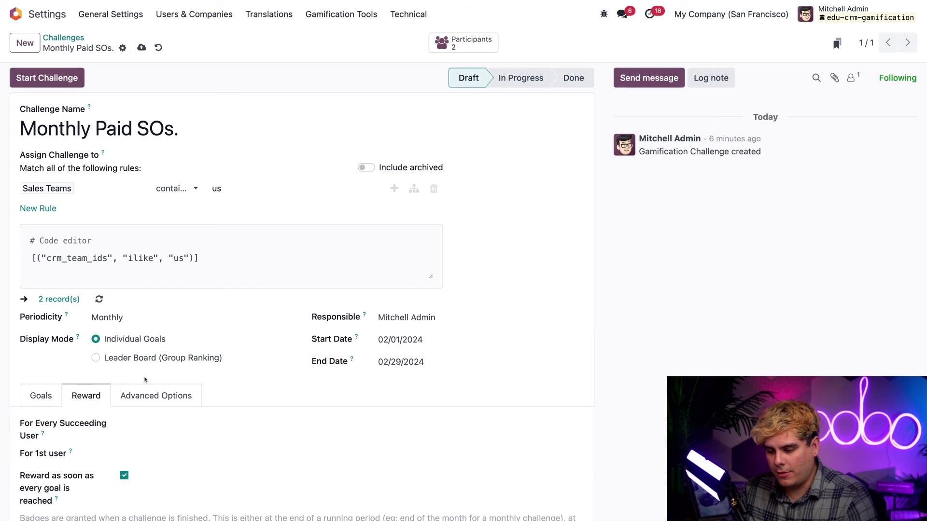
Reward every succeeding user with the Good Job badge and leave the 1st-user reward empty
left_click(161, 426)
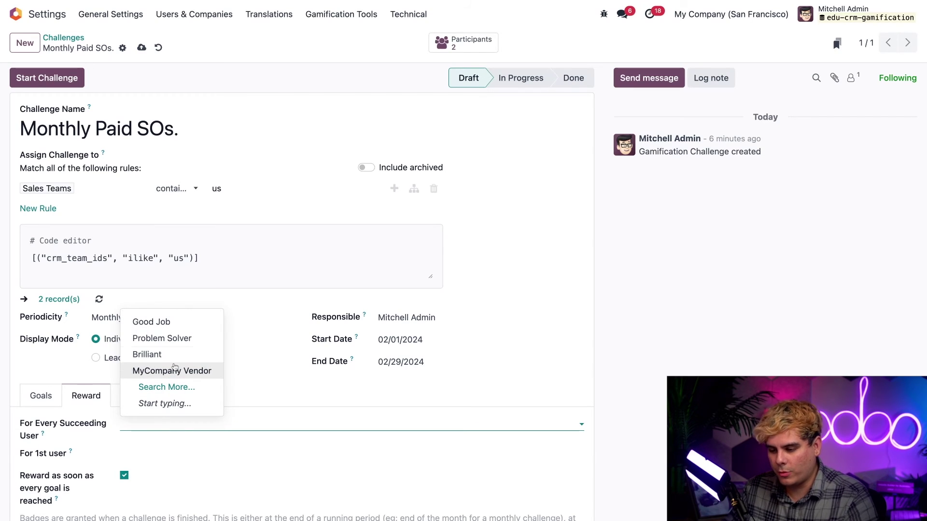
left_click(161, 322)
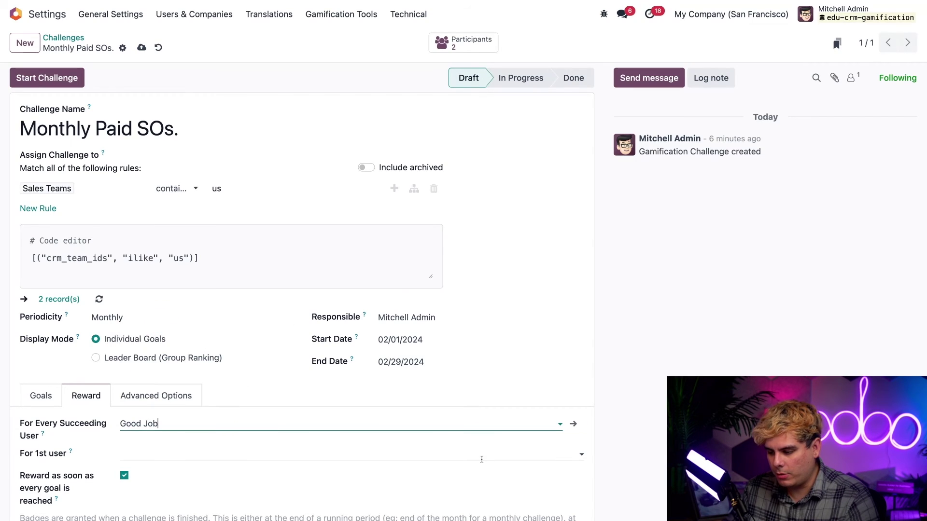
scroll(83, 443, "down", 1)
scroll(83, 443, "down", 1)
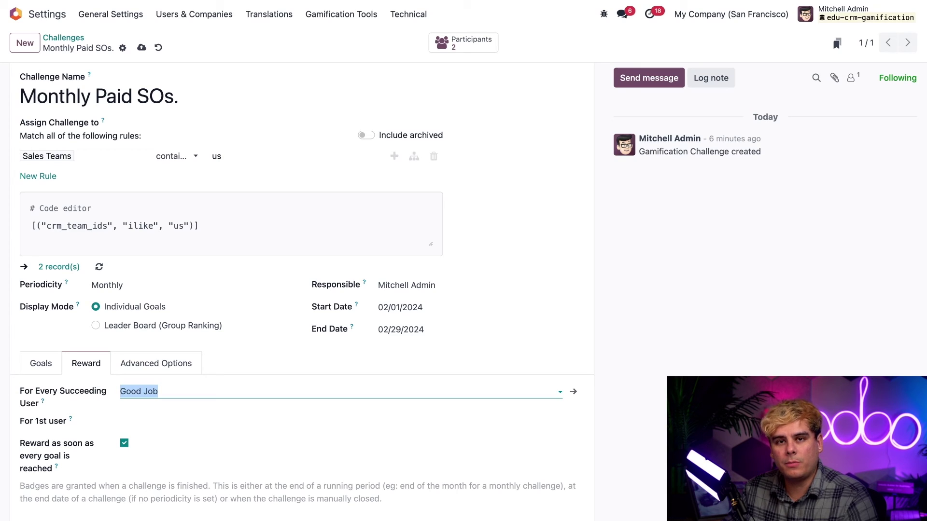
left_click(137, 422)
left_click(105, 422)
scroll(105, 421, "down", 1)
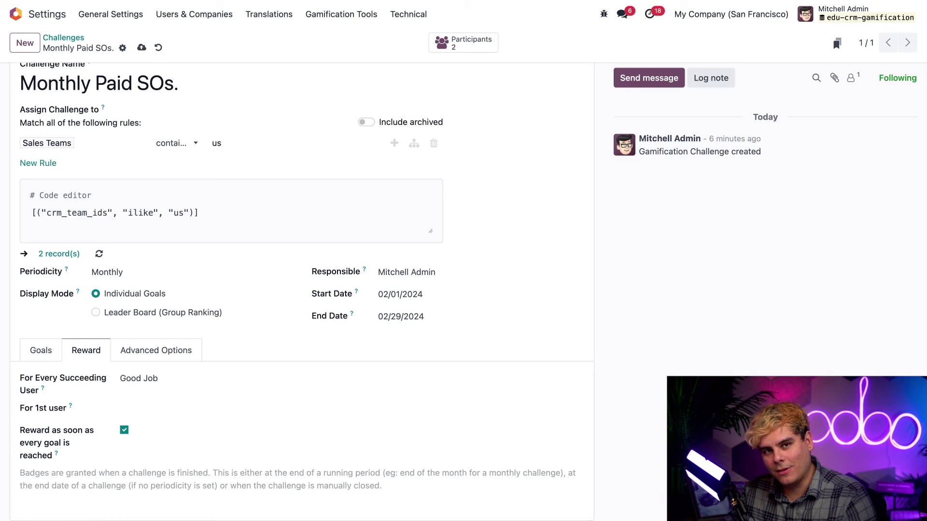
Set Report Frequency to Weekly under Advanced Options, using the Gamification: Challenge Report template
left_click(142, 351)
scroll(172, 387, "down", 1)
scroll(171, 387, "down", 4)
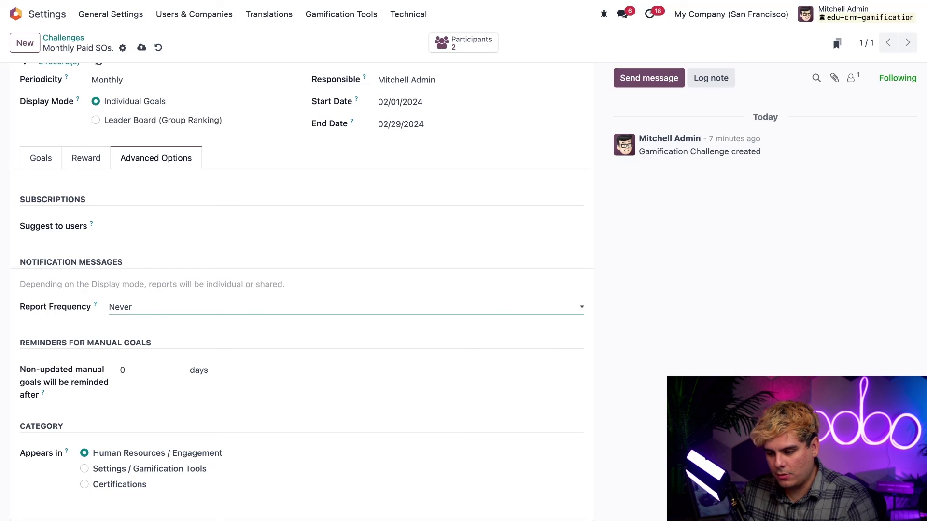
left_click(95, 329)
scroll(96, 329, "down", 1)
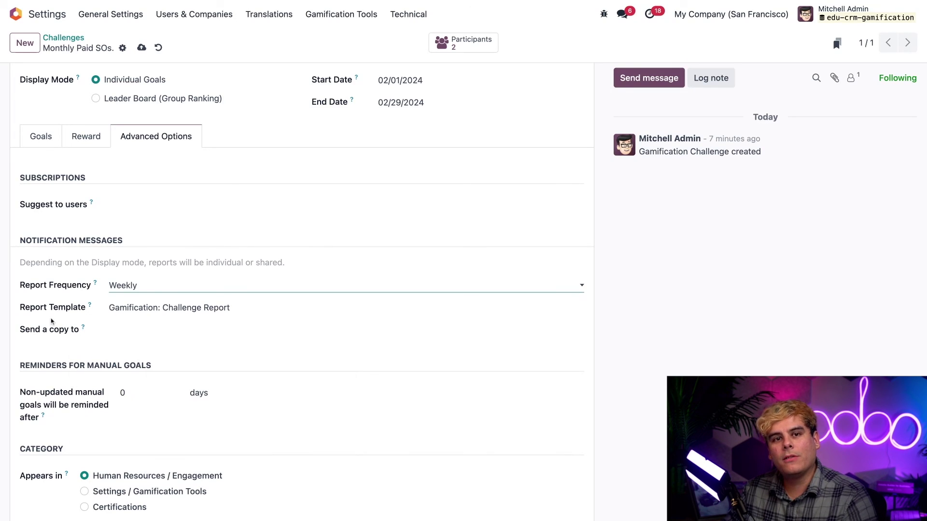
scroll(52, 321, "up", 5)
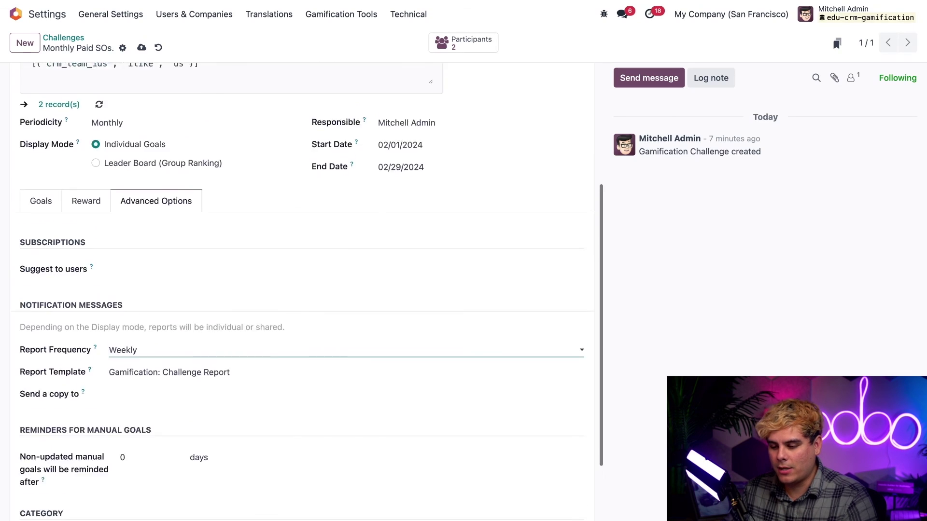
Use Start Challenge to launch the Monthly Paid SOs. challenge from Draft
left_click(71, 82)
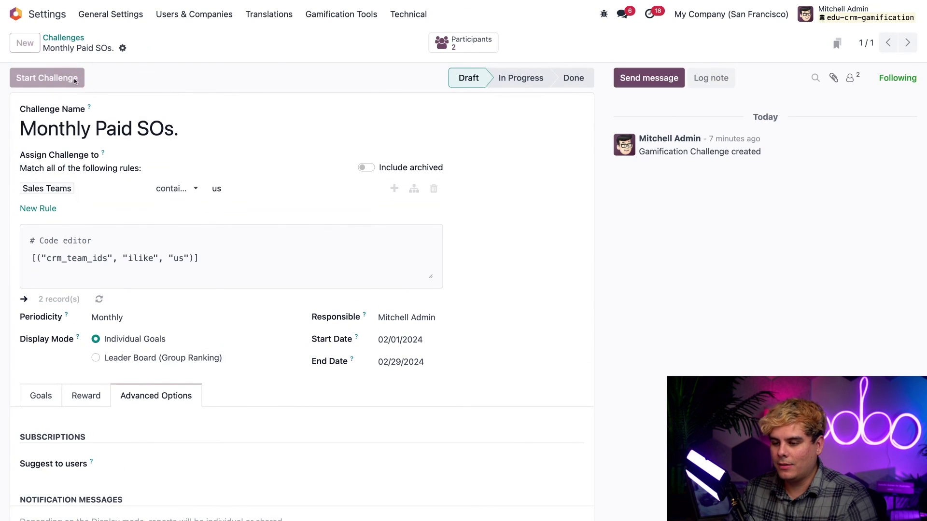